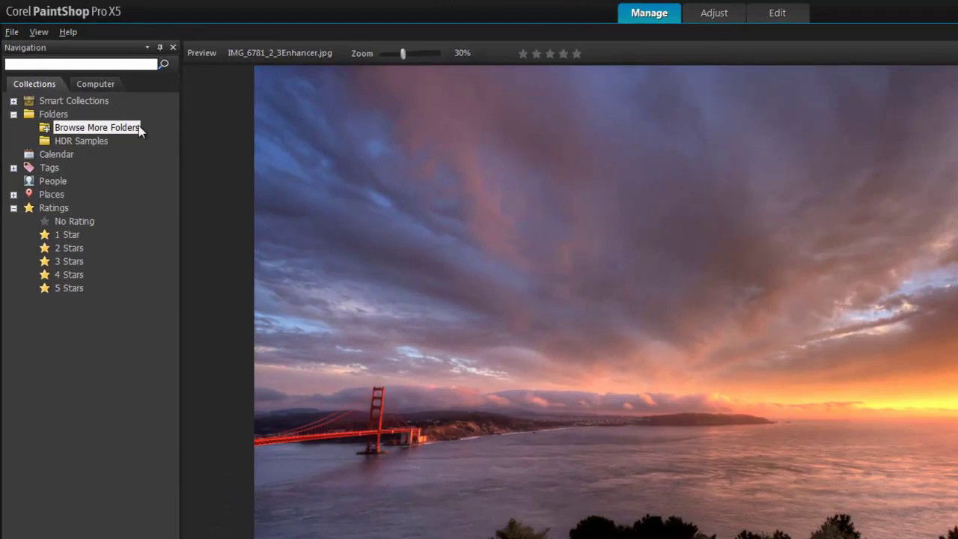
- Add the PSPX5 images folder to the library and open its ShareMyTrip photos
{"action": "left_click", "coordinate": [49, 130]}
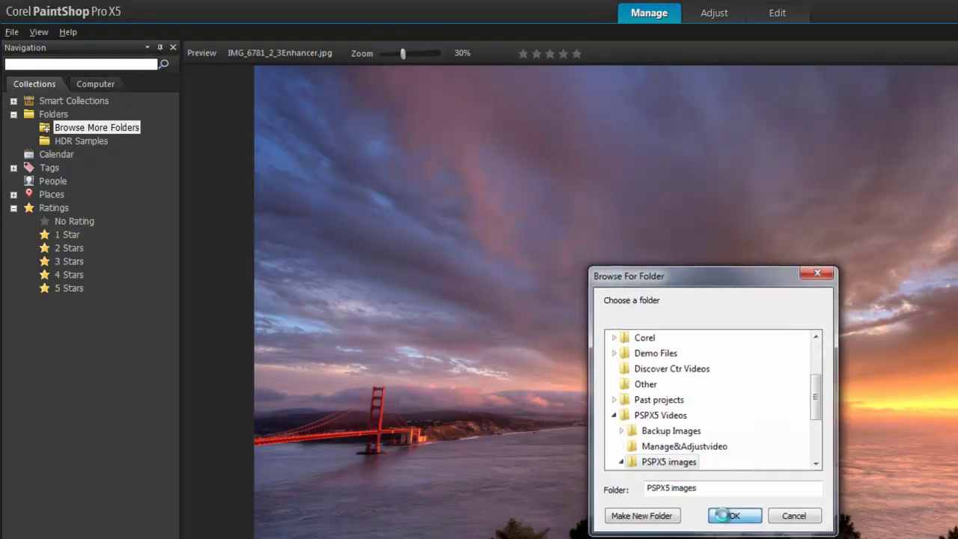
{"action": "left_click", "coordinate": [722, 515]}
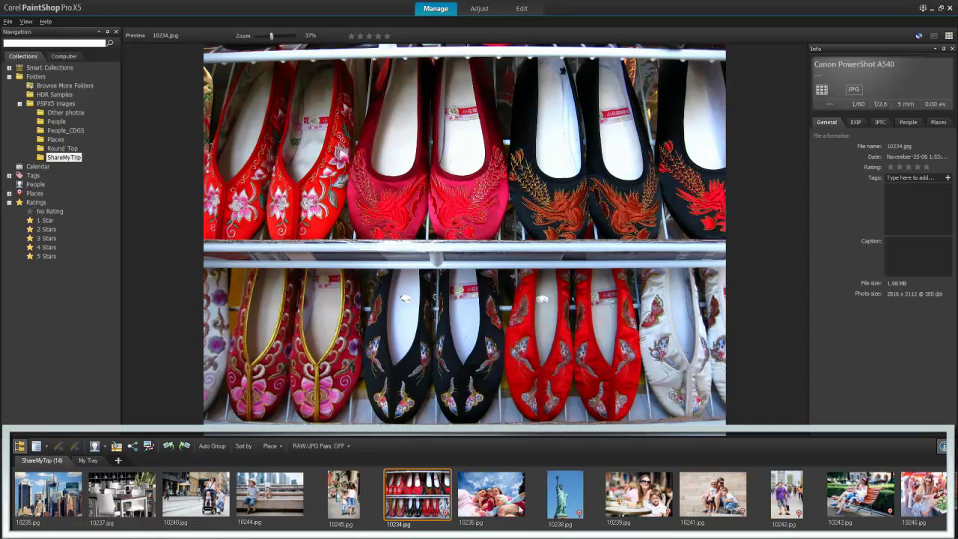
{"action": "mouse_move", "coordinate": [685, 481]}
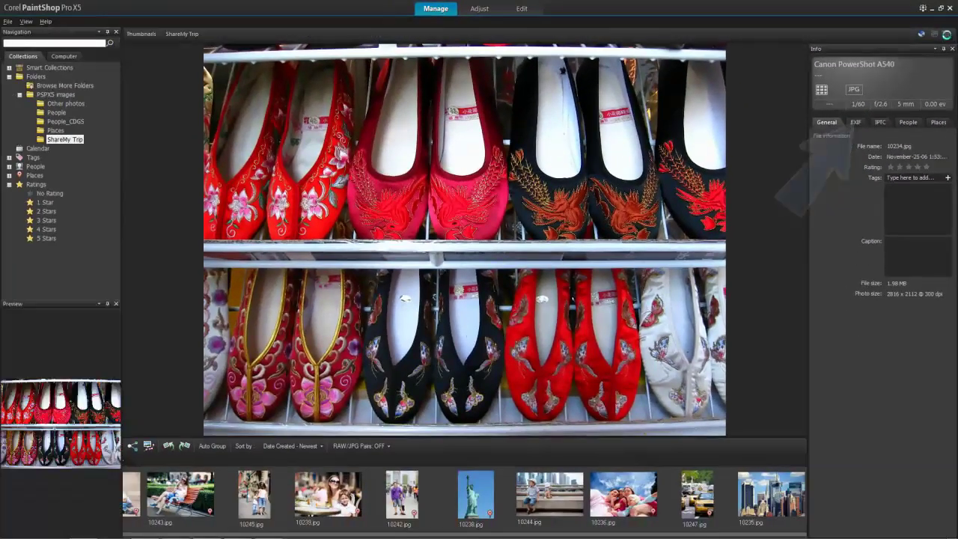
- Switch between Thumbnail, Preview and Map views, previewing the Statue of Liberty photo and panning the map
{"action": "left_click", "coordinate": [933, 33]}
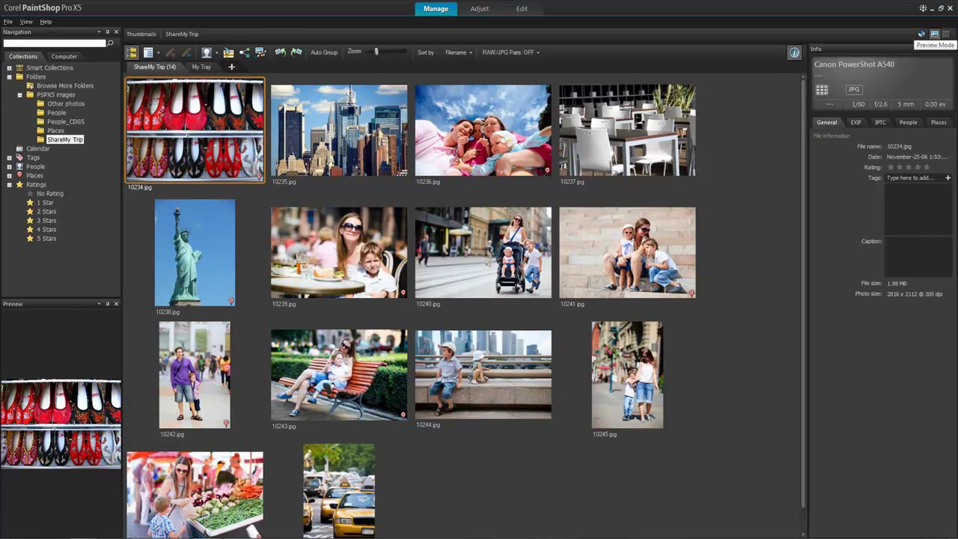
{"action": "left_click", "coordinate": [934, 34]}
{"action": "left_click", "coordinate": [345, 478]}
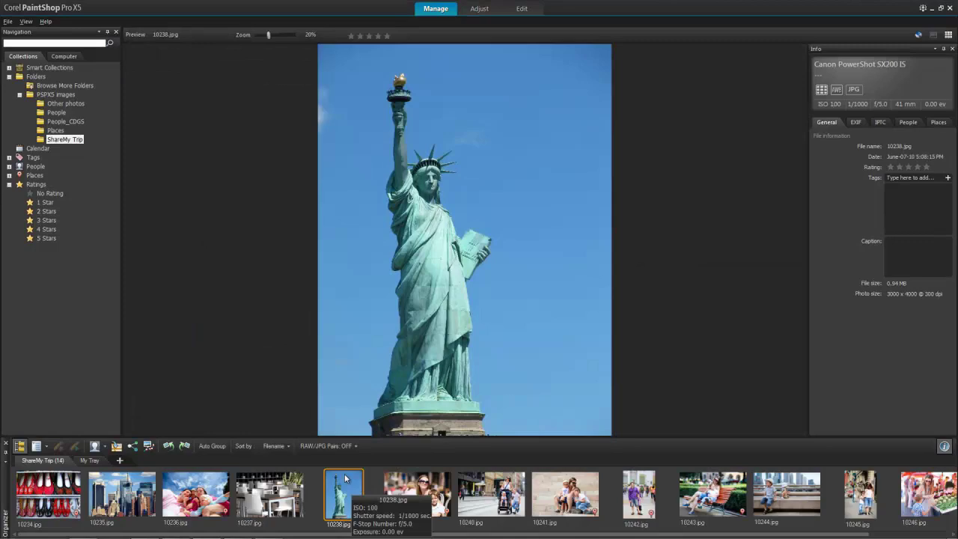
{"action": "left_click", "coordinate": [918, 37]}
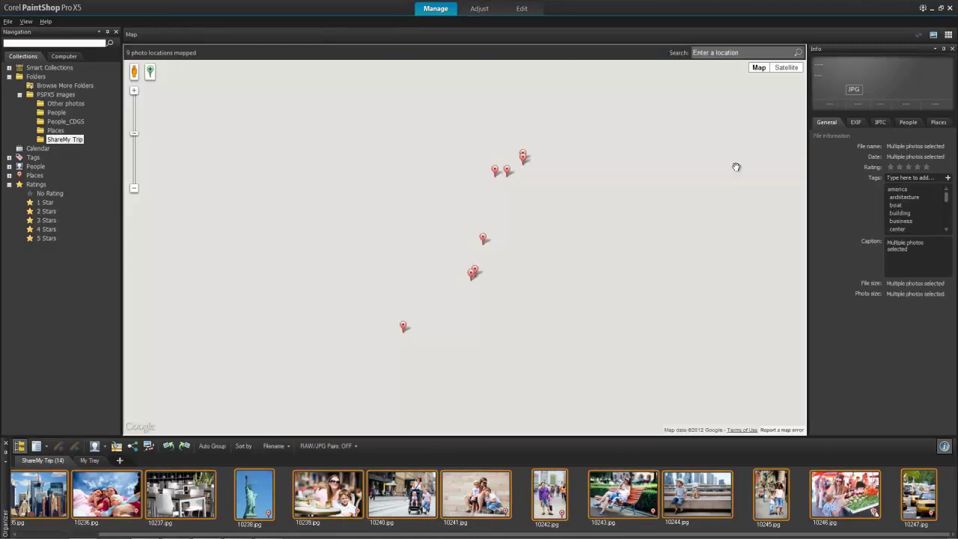
{"action": "left_click_drag", "start_coordinate": [526, 191], "coordinate": [470, 241]}
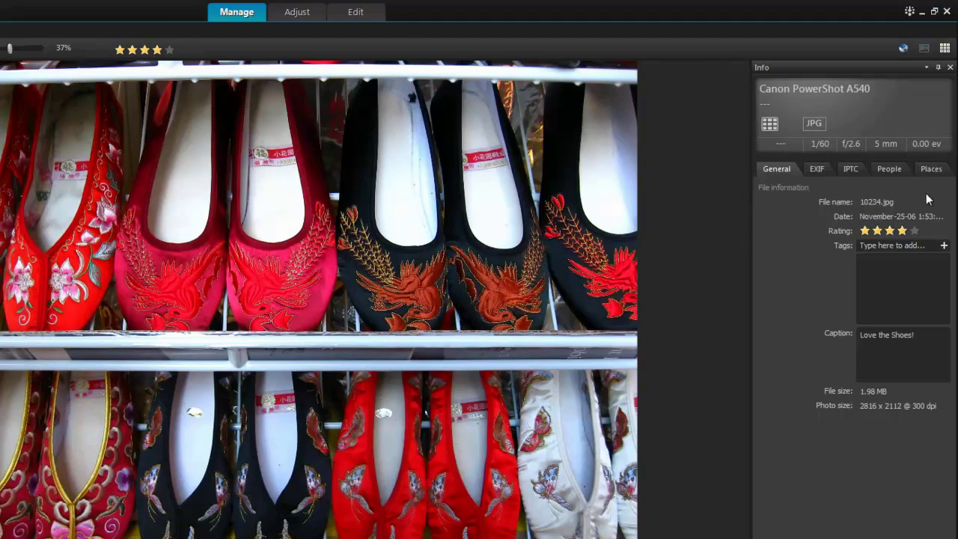
- Tag the shoes photo 'shoes' and rate it five stars
{"action": "left_click", "coordinate": [911, 245]}
{"action": "type", "text": "shoes"}
{"action": "left_click", "coordinate": [943, 247]}
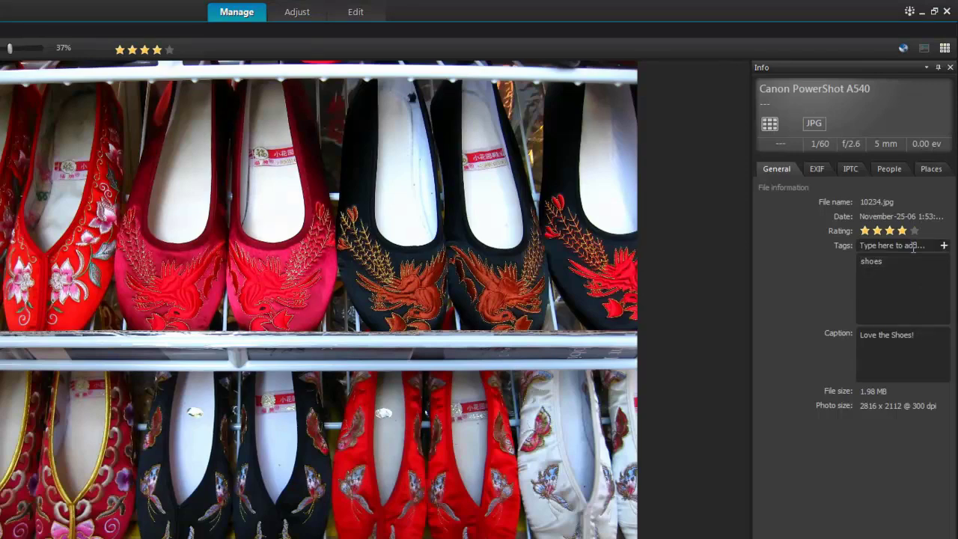
{"action": "left_click", "coordinate": [915, 232]}
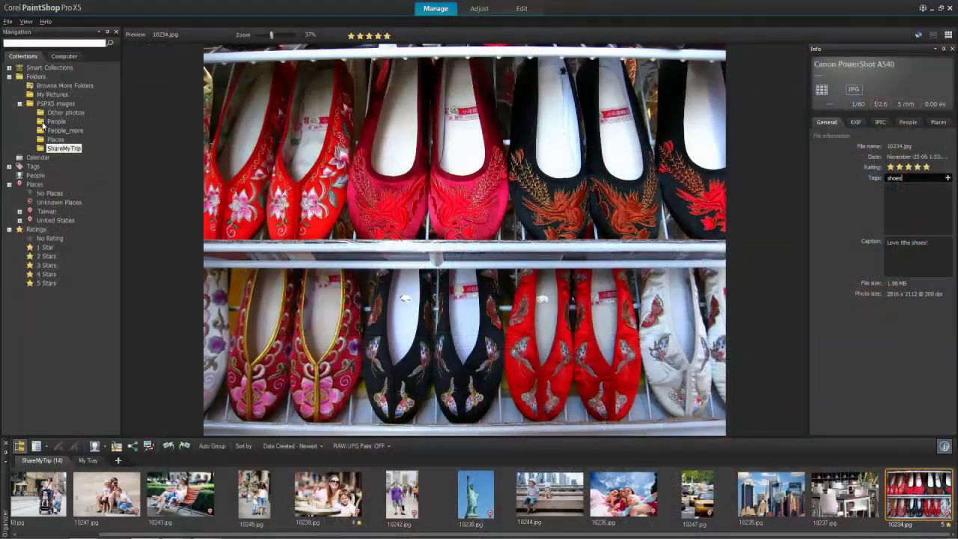
- Browse the library by People, by Calendar date, and by United States location
{"action": "left_click", "coordinate": [47, 121]}
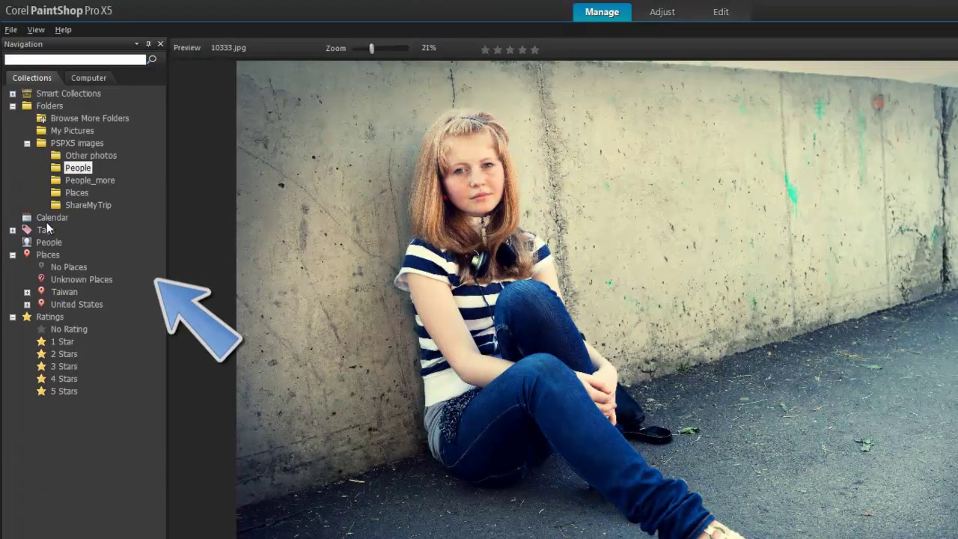
{"action": "left_click", "coordinate": [51, 217]}
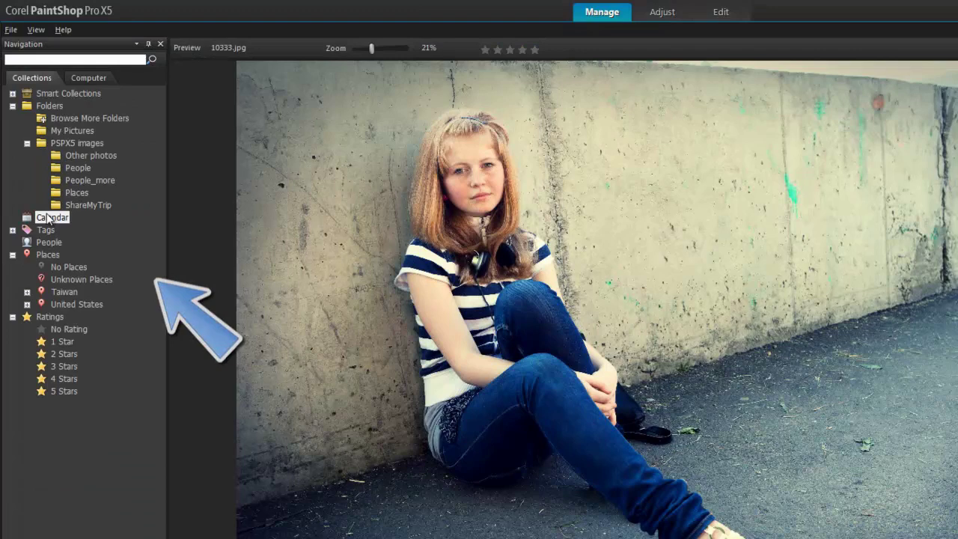
{"action": "key", "text": "Escape"}
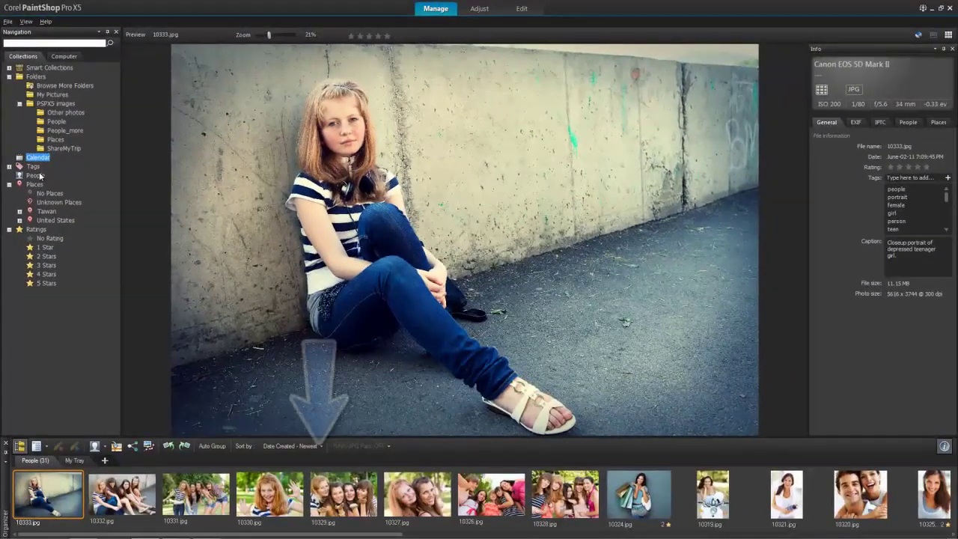
{"action": "left_click", "coordinate": [41, 221]}
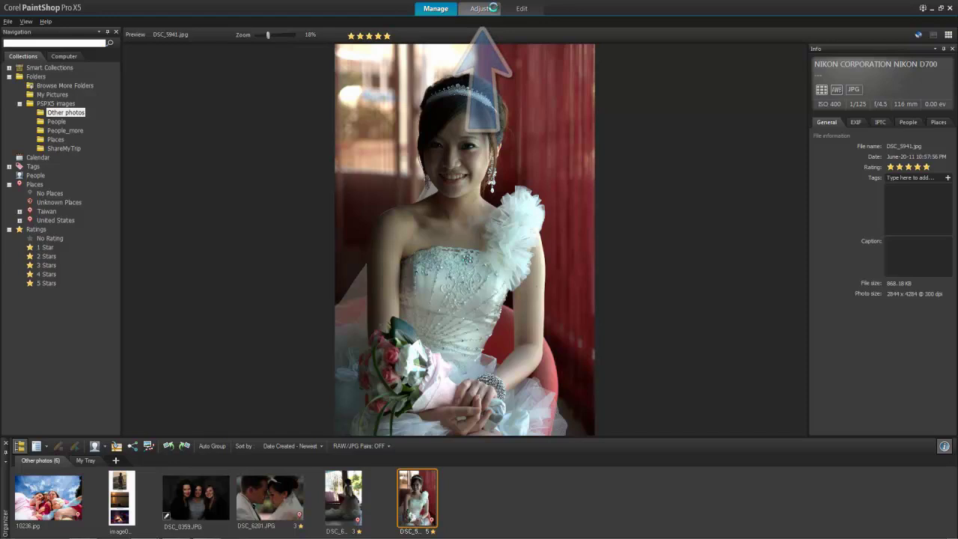
- Open DSC_5941.jpg in the Adjust workspace and scroll through the Instant Effects palette
{"action": "left_click", "coordinate": [480, 9]}
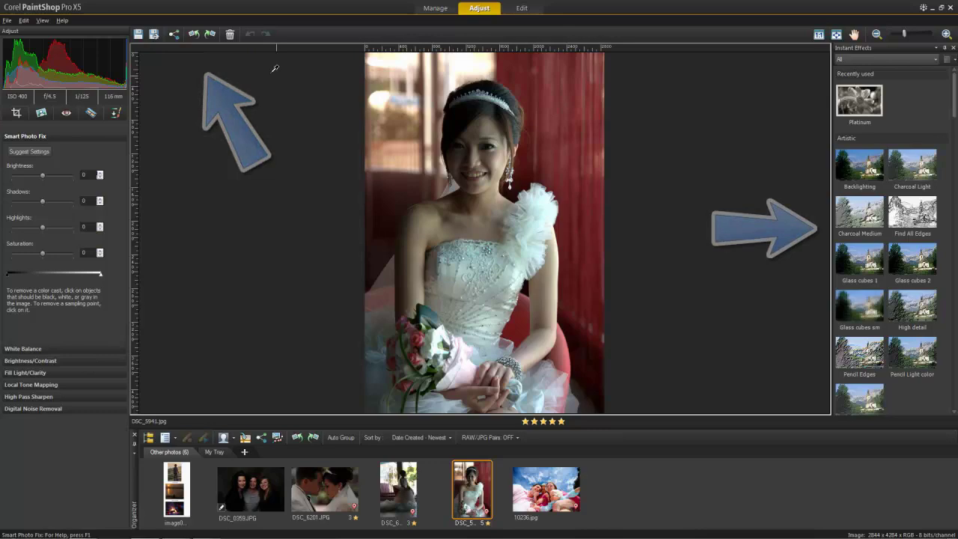
{"action": "left_click_drag", "start_coordinate": [955, 112], "coordinate": [956, 380]}
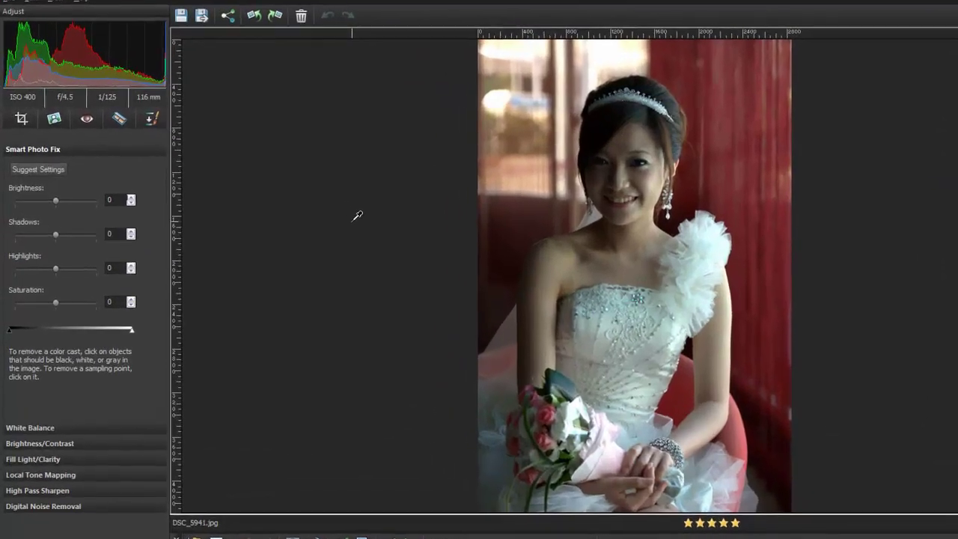
- Auto-balance the bride photo and brighten the dark group portrait with Smart Photo Fix
{"action": "left_click", "coordinate": [50, 171]}
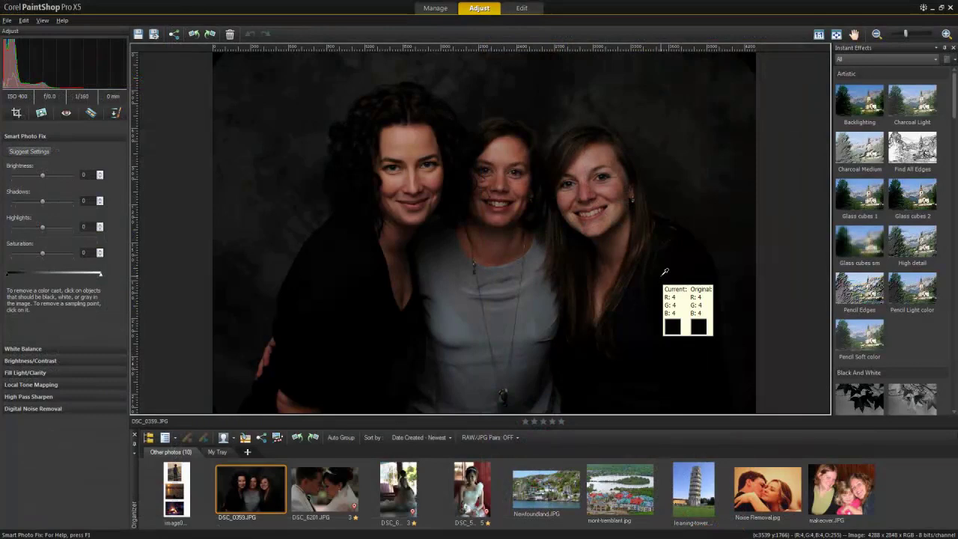
{"action": "left_click", "coordinate": [40, 151]}
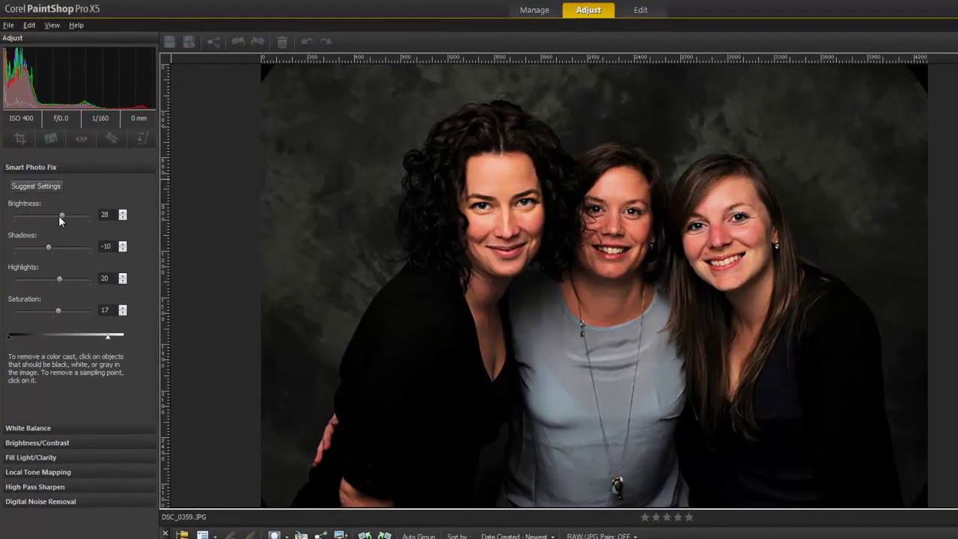
{"action": "left_click", "coordinate": [38, 164]}
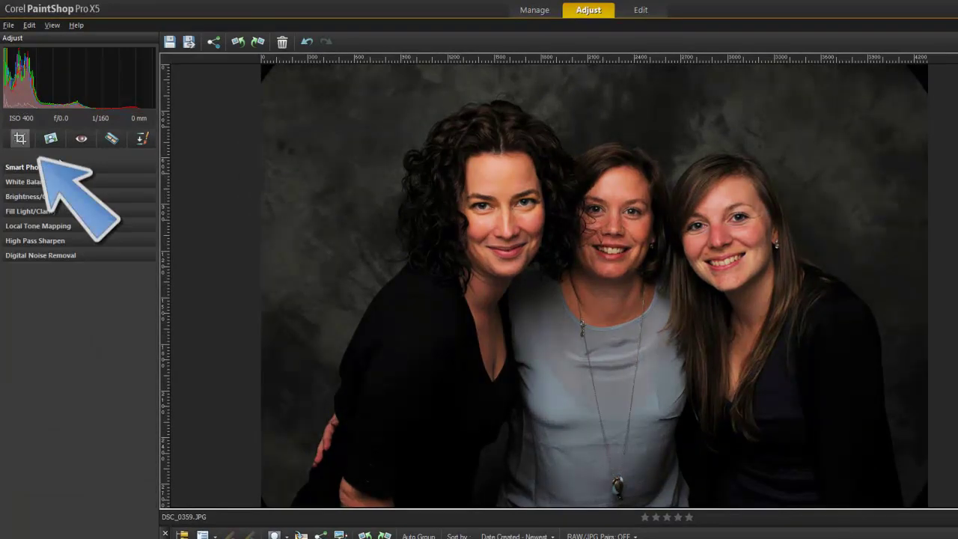
- Crop the group portrait and apply it, then try the Retouch tool
{"action": "left_click", "coordinate": [20, 137]}
{"action": "left_click", "coordinate": [505, 404]}
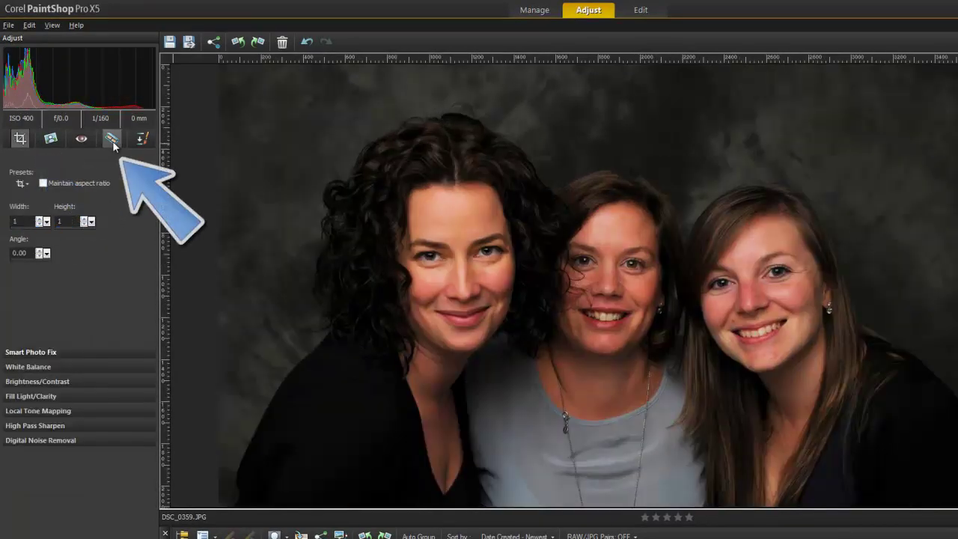
{"action": "left_click", "coordinate": [112, 139]}
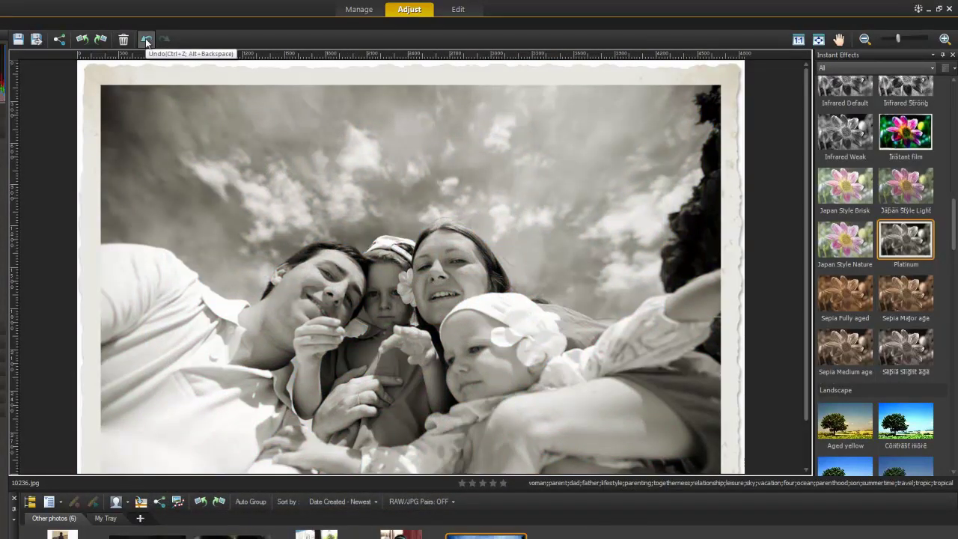
- Undo and redo the Platinum effect on 10236.jpg to compare the results
{"action": "left_click", "coordinate": [145, 38]}
{"action": "left_click", "coordinate": [163, 40]}
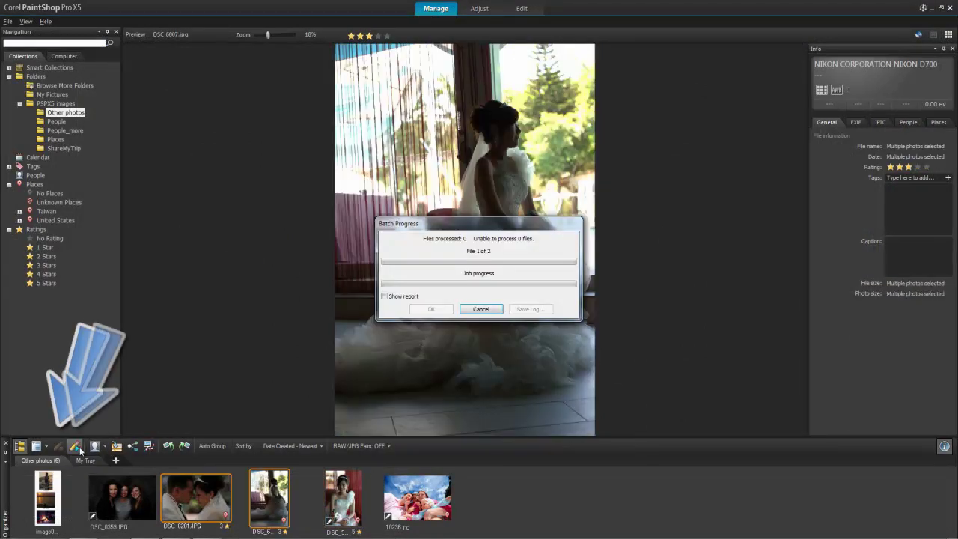
- Dismiss the finished batch progress and select DSC_6201 with two other wedding photos
{"action": "left_click", "coordinate": [413, 309]}
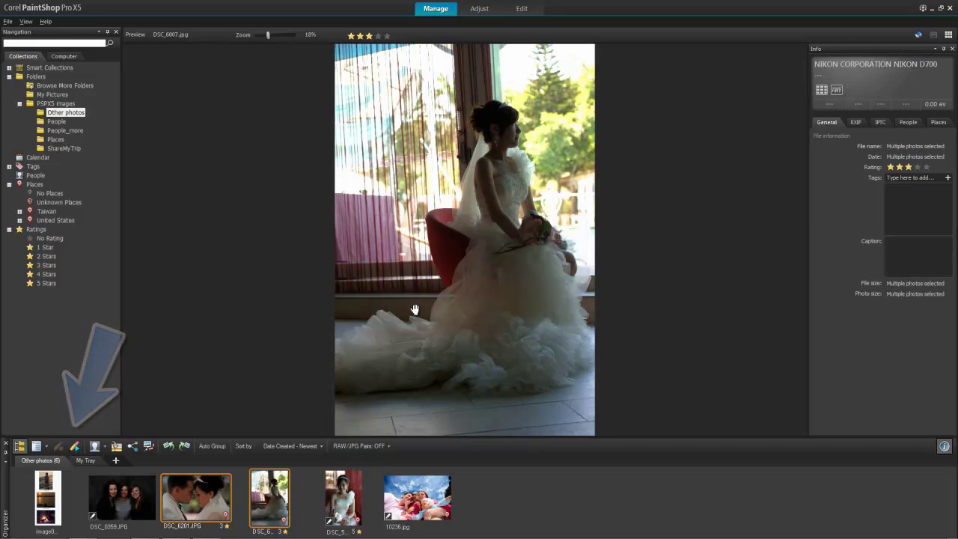
{"action": "left_click", "coordinate": [200, 495]}
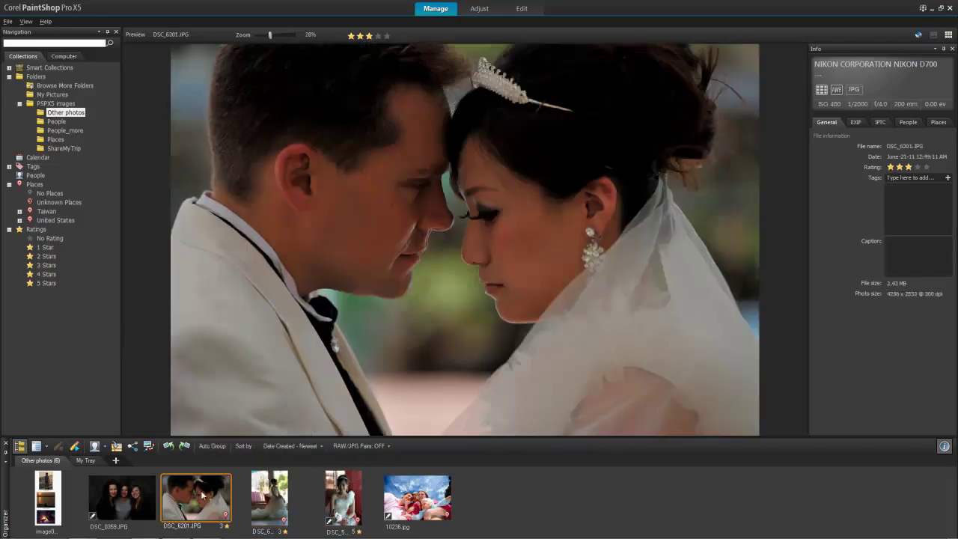
{"action": "left_click", "coordinate": [342, 496], "text": "shift"}
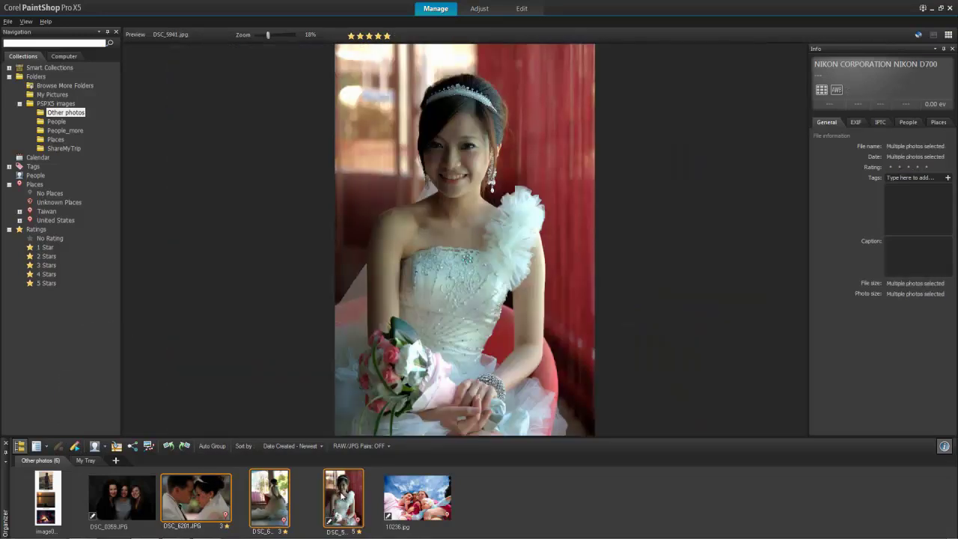
- Try Share Photos for the three wedding photos, browse the Help menu, then open Corel Guide
{"action": "left_click", "coordinate": [137, 448]}
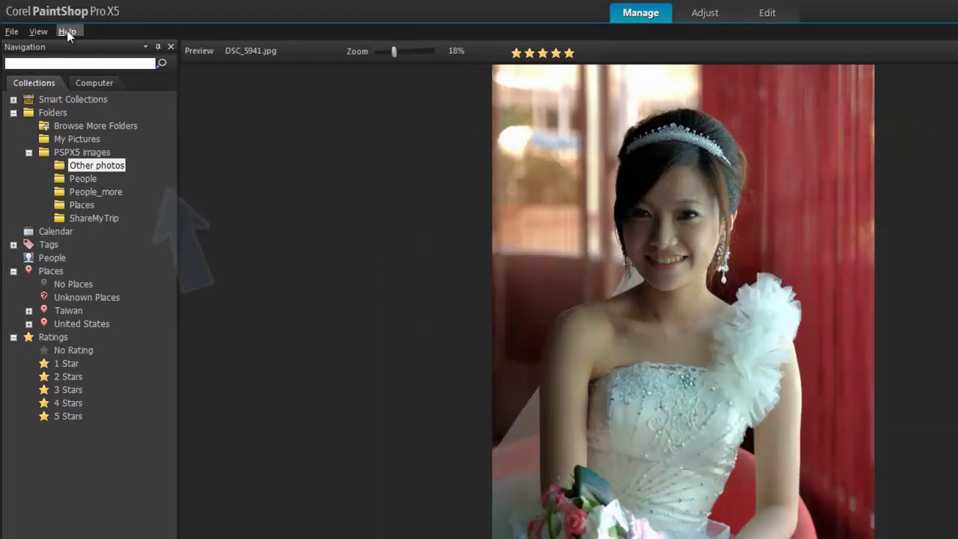
{"action": "left_click", "coordinate": [67, 31]}
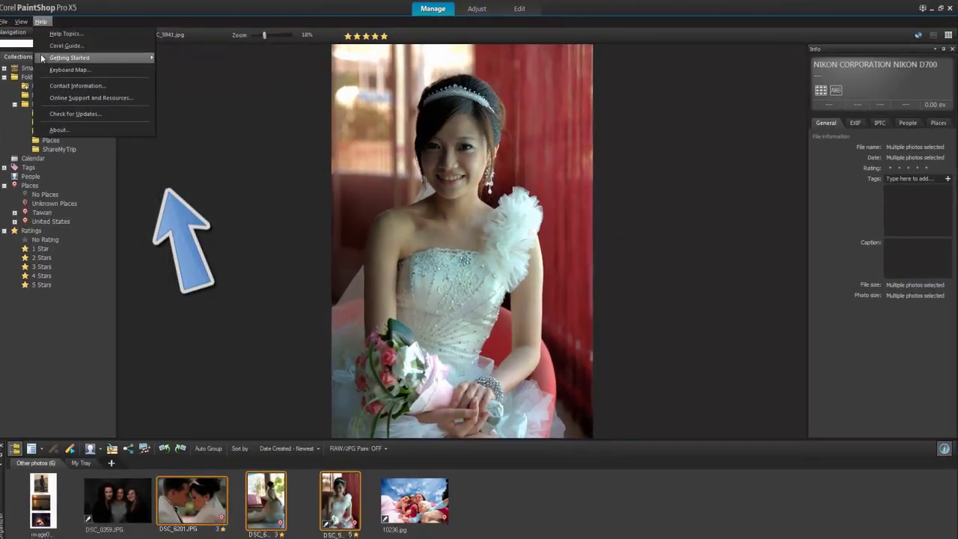
{"action": "mouse_move", "coordinate": [42, 58]}
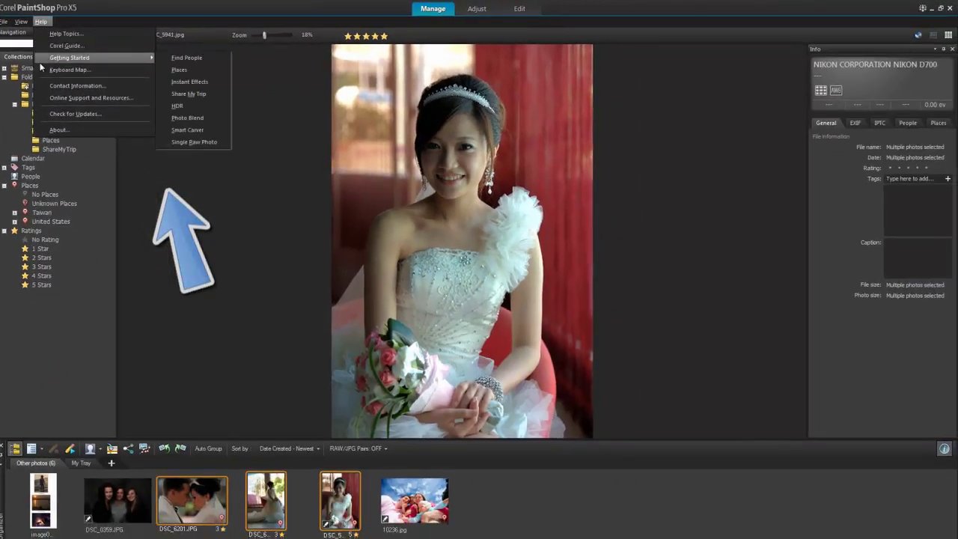
{"action": "left_click", "coordinate": [924, 11]}
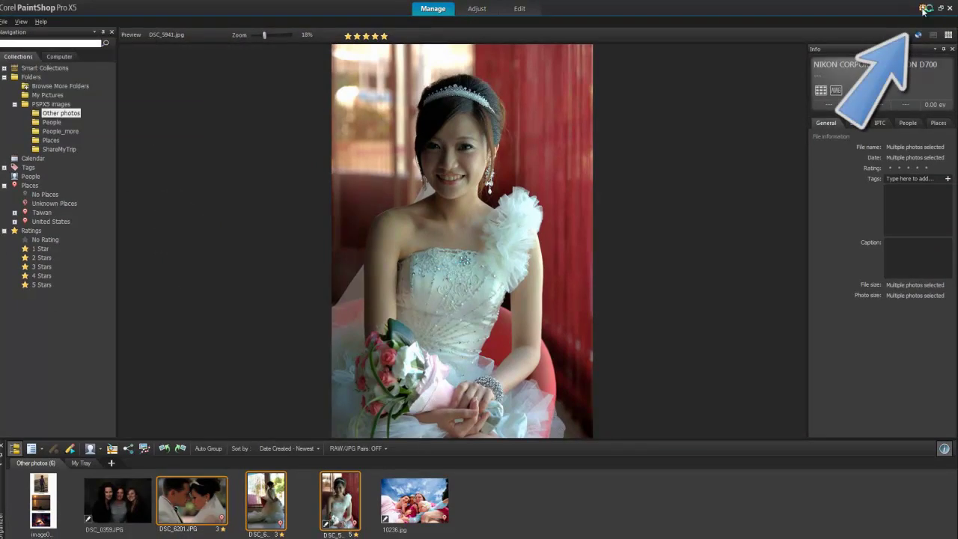